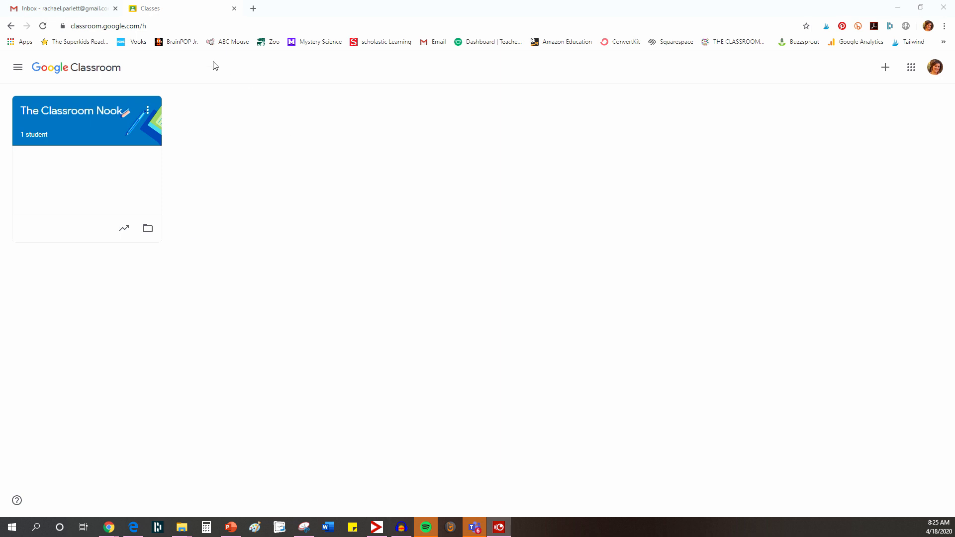
Open The Classroom Nook class and start a new assignment in its classwork
left_click(70, 113)
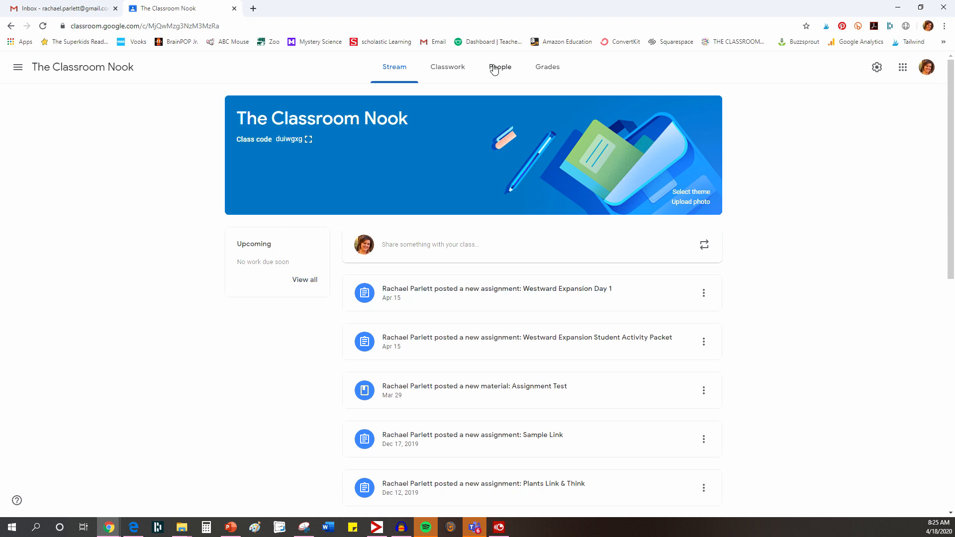
left_click(454, 69)
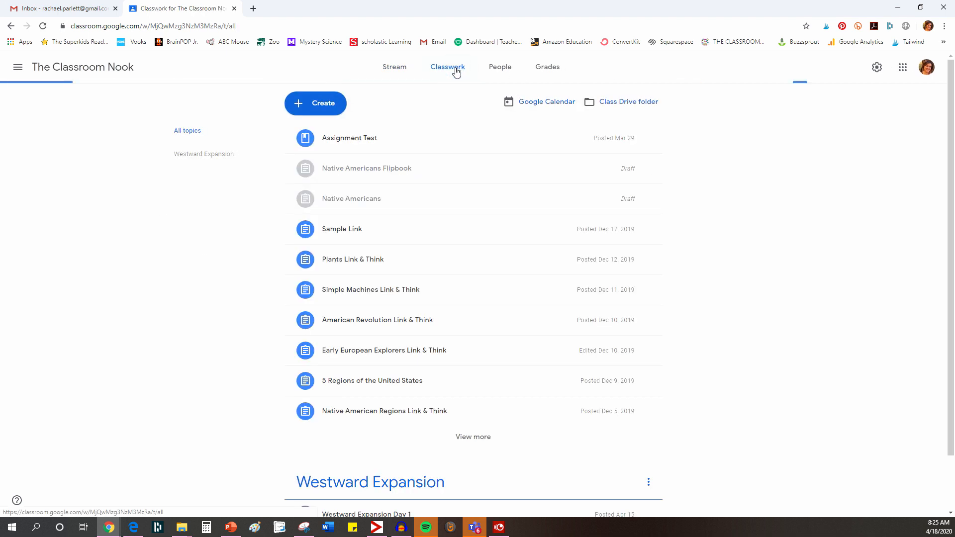
left_click(318, 107)
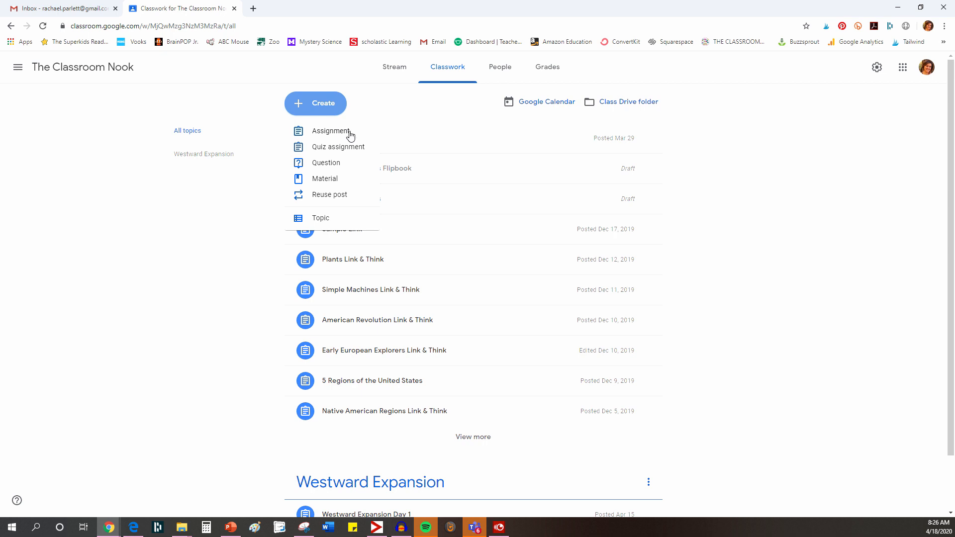
left_click(309, 132)
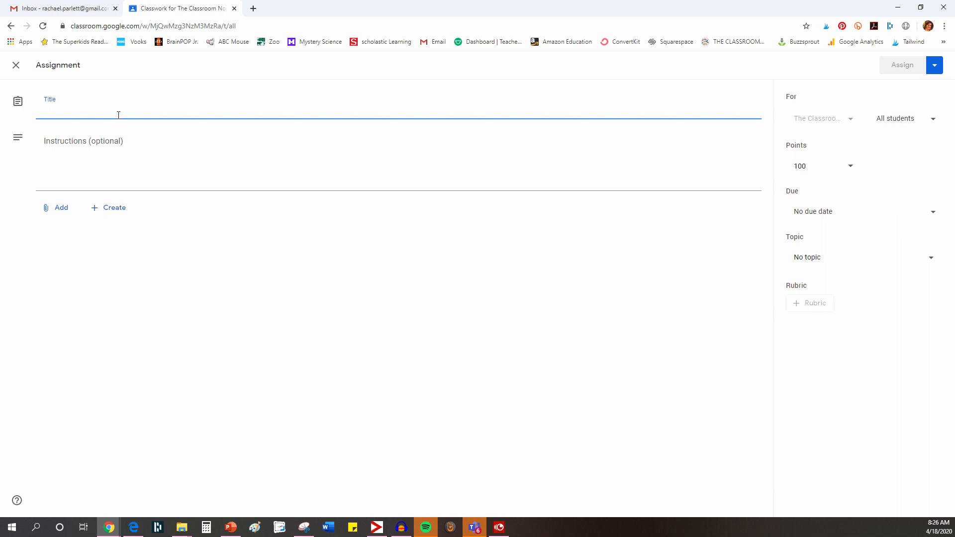
Title the new assignment "Westward Expansion" and leave its instructions blank
type("Westa")
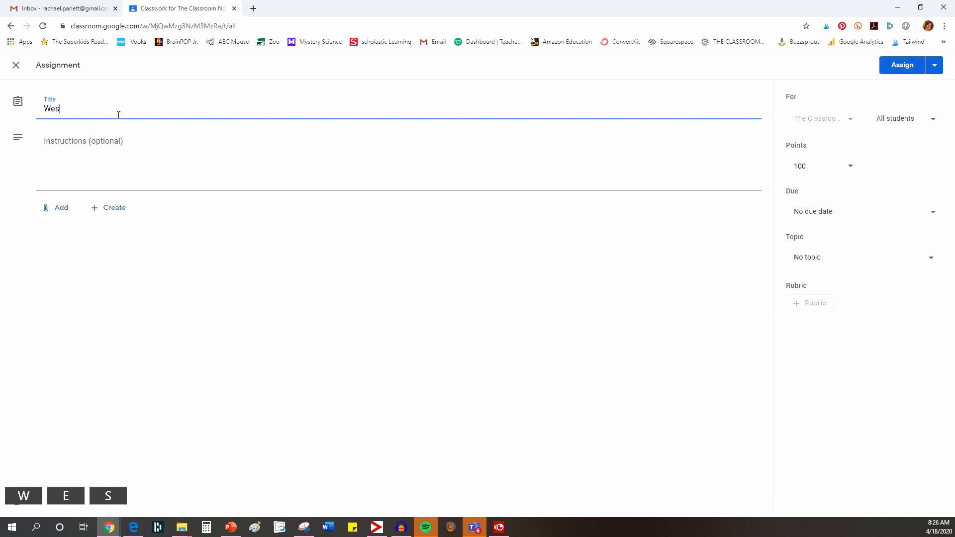
key("BackSpace")
type("ward Esa")
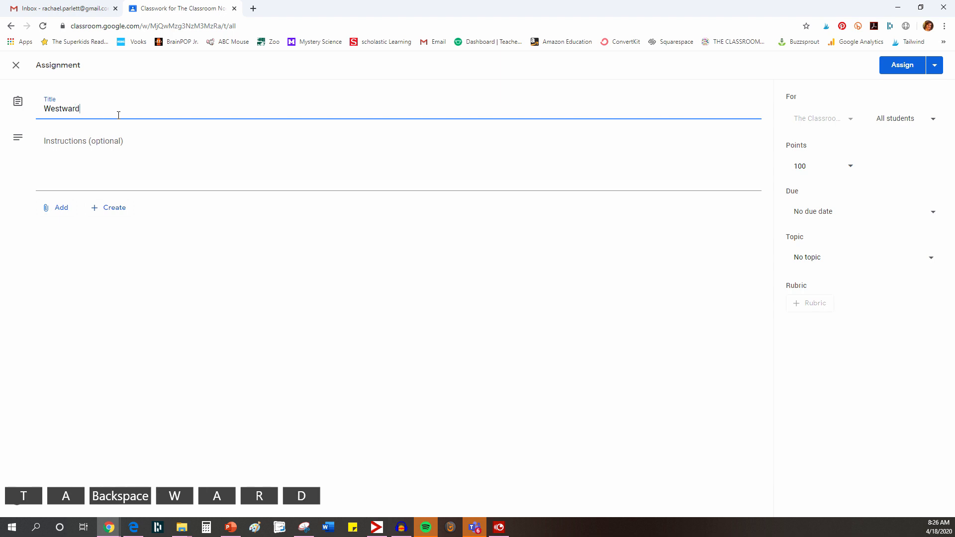
key("BackSpace")
key("BackSpace")
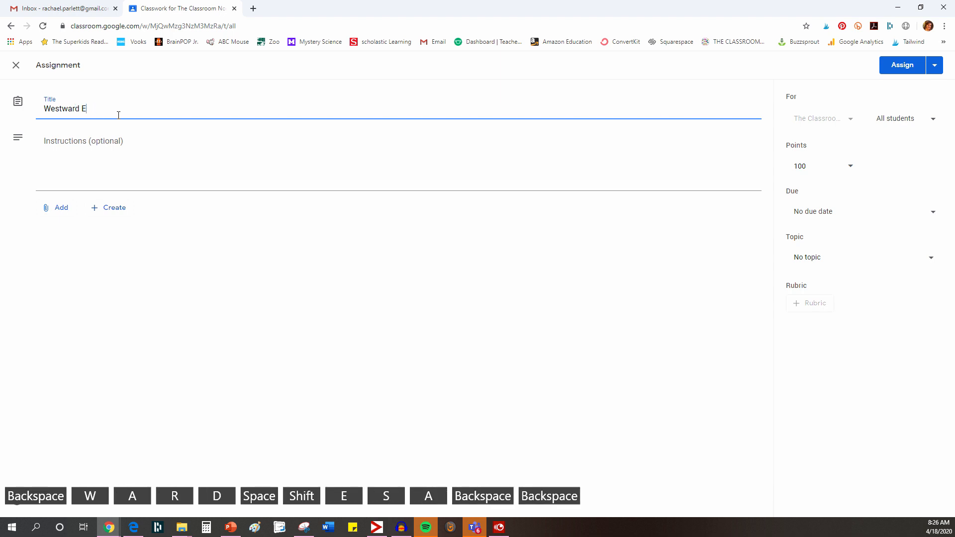
type("xpansion")
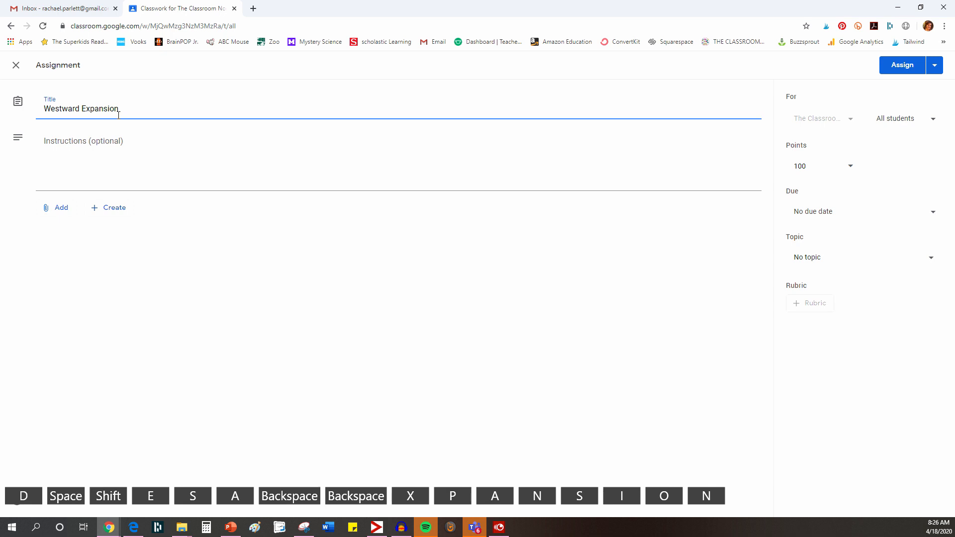
left_click(104, 151)
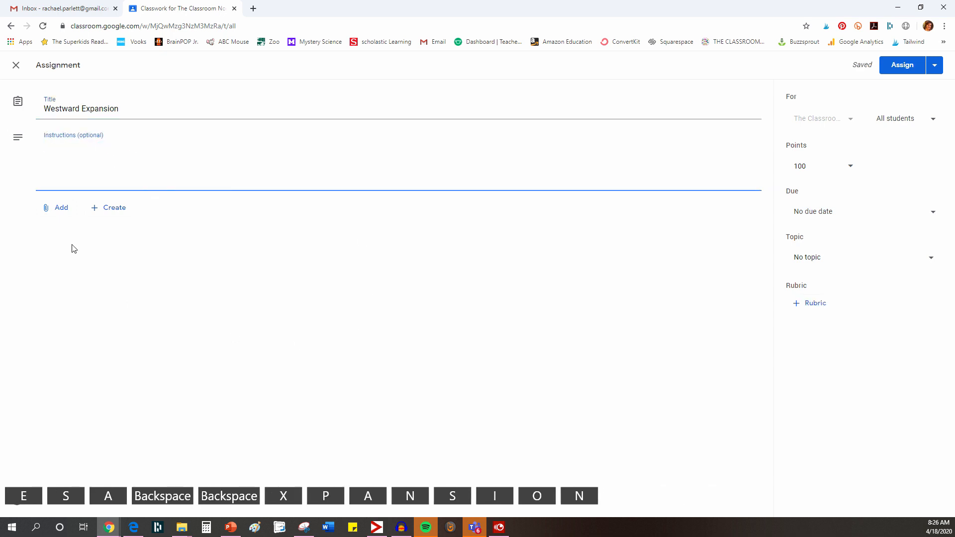
Attach the Distance Learning SAP slides from Google Drive and set the file to make a copy for each student
left_click(51, 211)
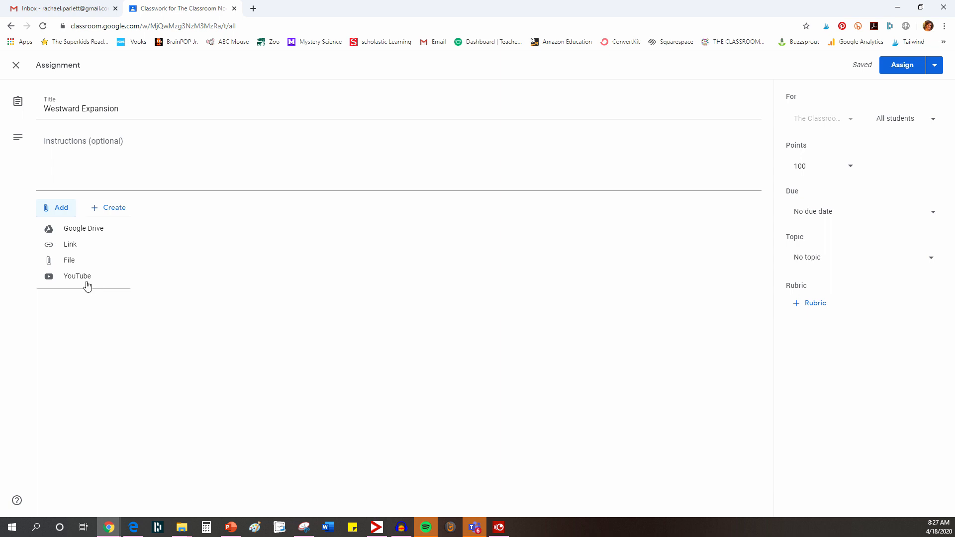
left_click(83, 230)
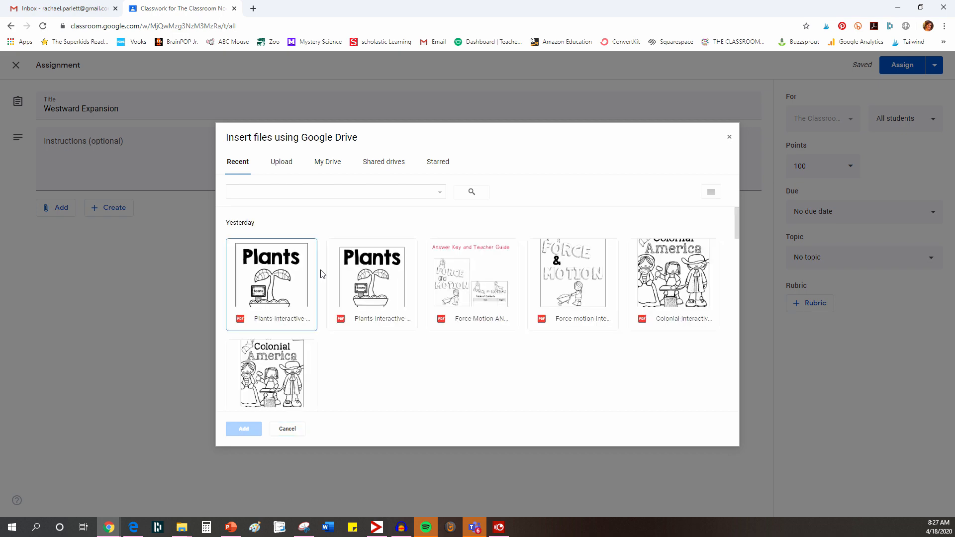
scroll(457, 309, "down", 4)
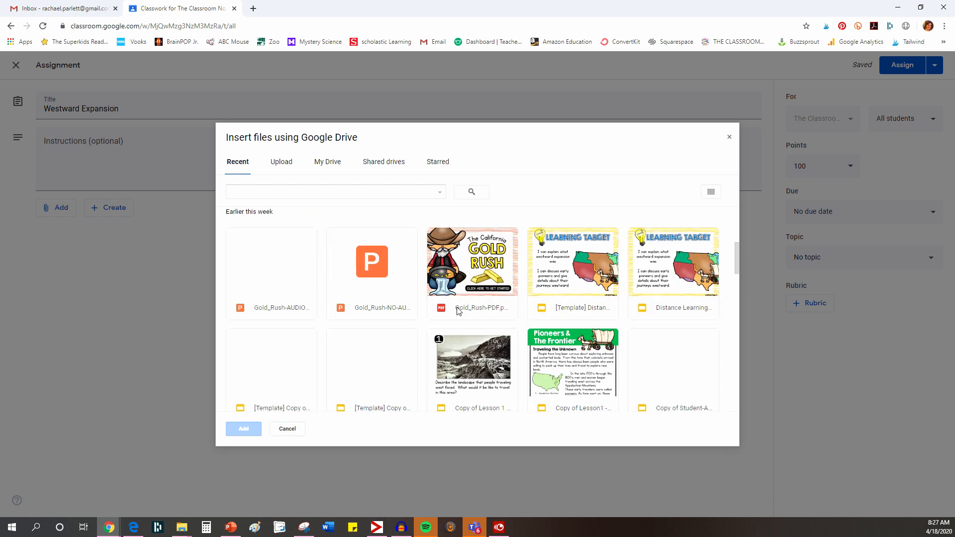
left_click(668, 302)
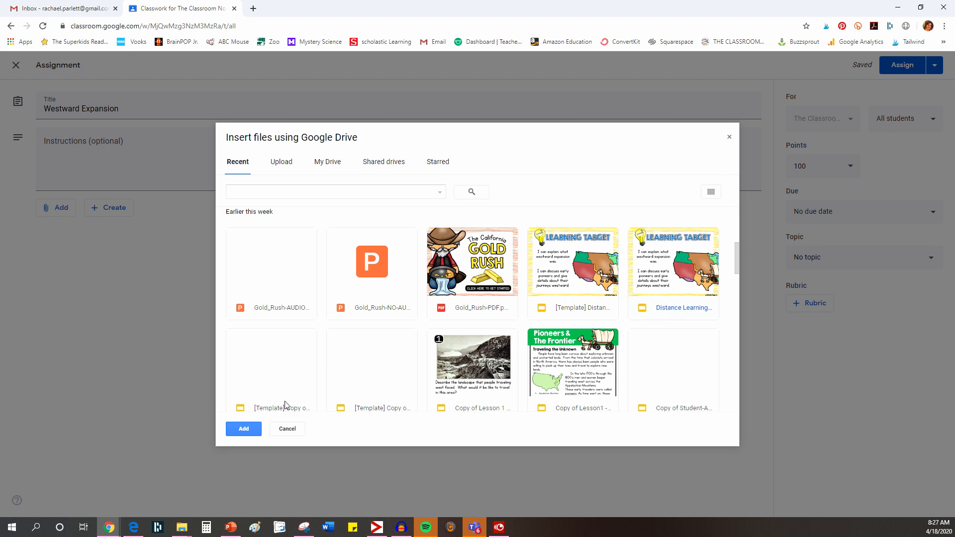
left_click(244, 428)
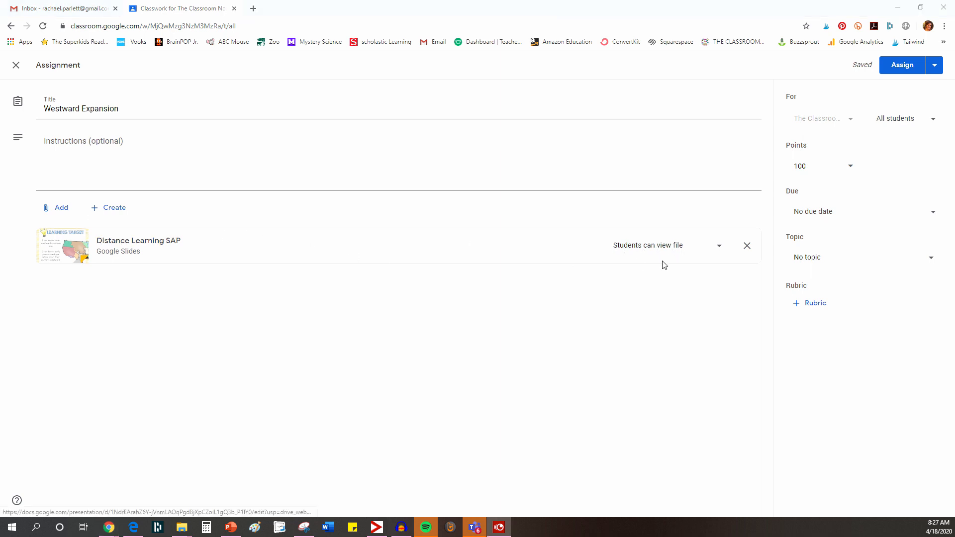
left_click(632, 251)
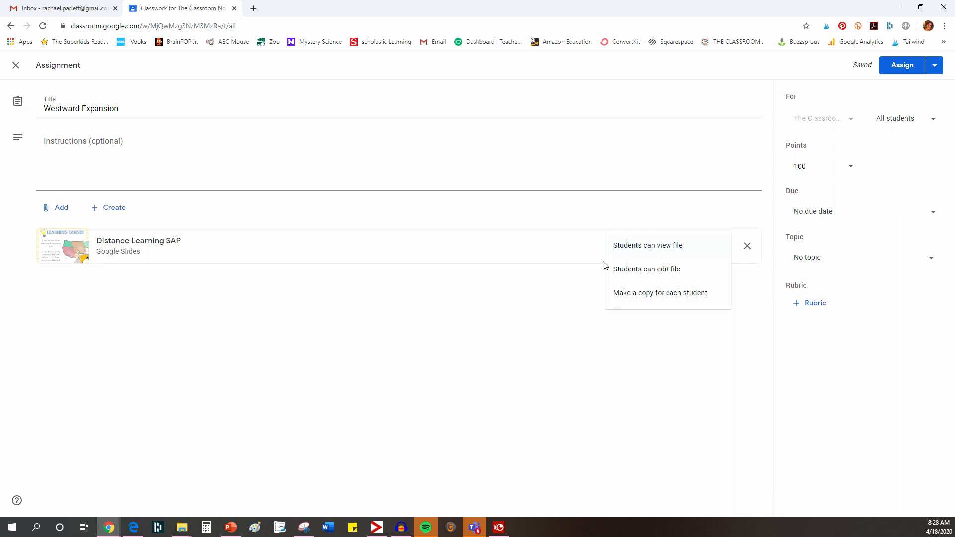
left_click(668, 300)
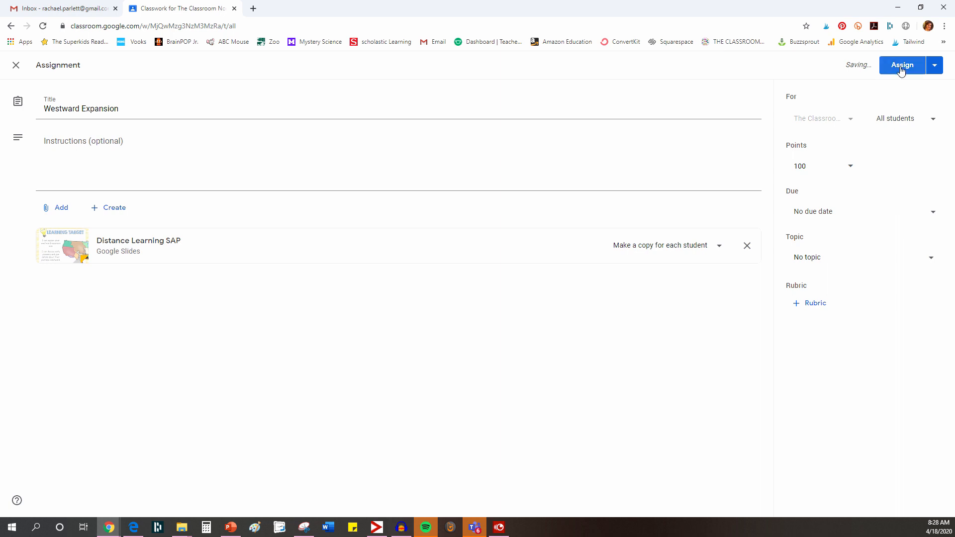
View the assignment's student recipient choices and its due date options
left_click(907, 123)
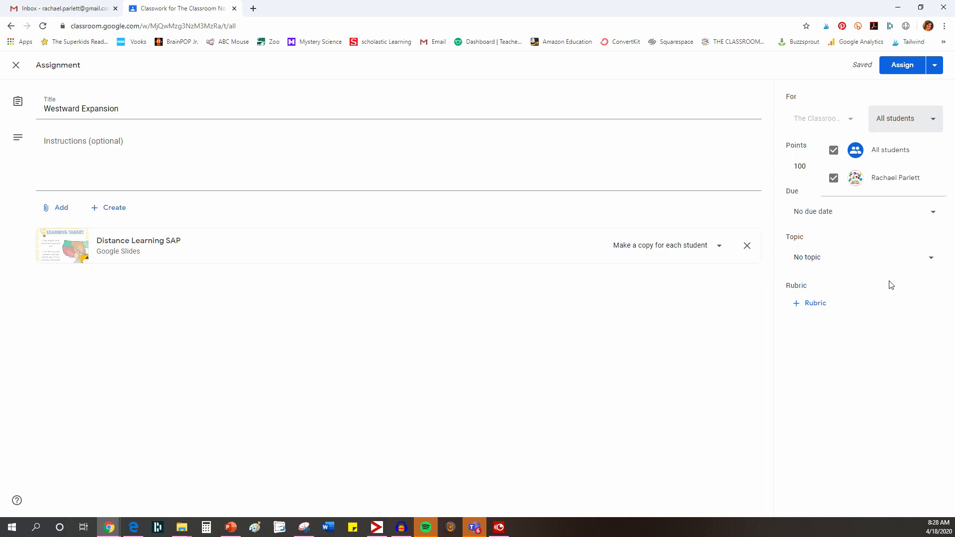
left_click(715, 292)
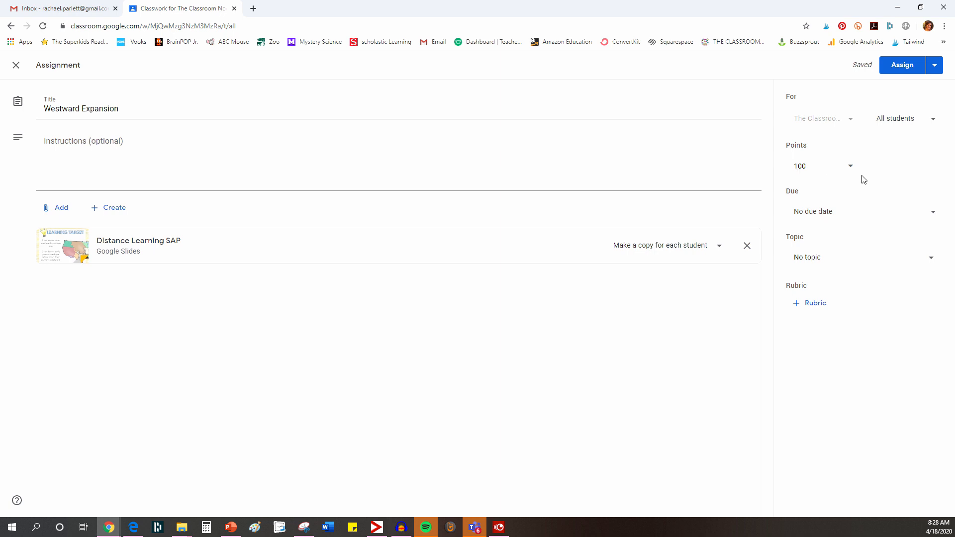
left_click(817, 213)
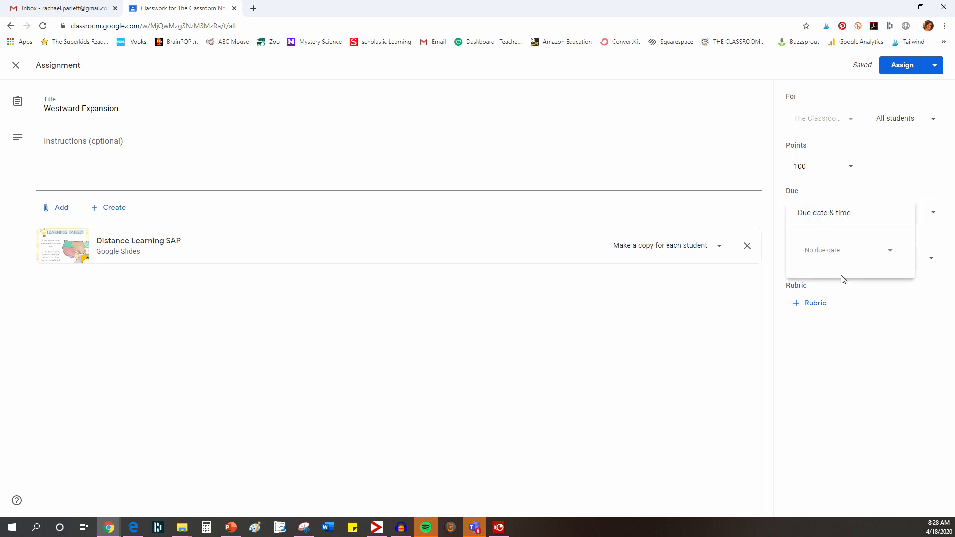
left_click(742, 311)
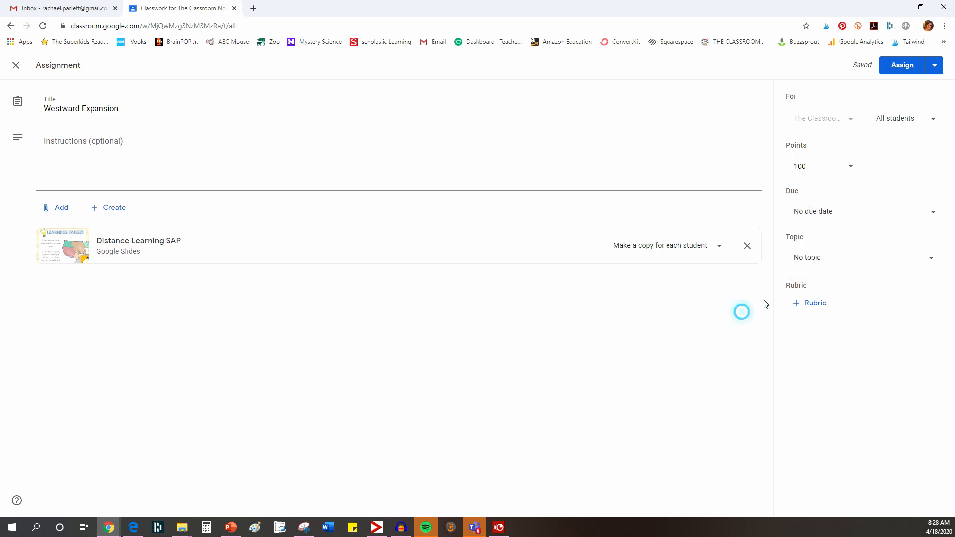
File the assignment under the Westward Expansion topic and assign it to the class
left_click(825, 263)
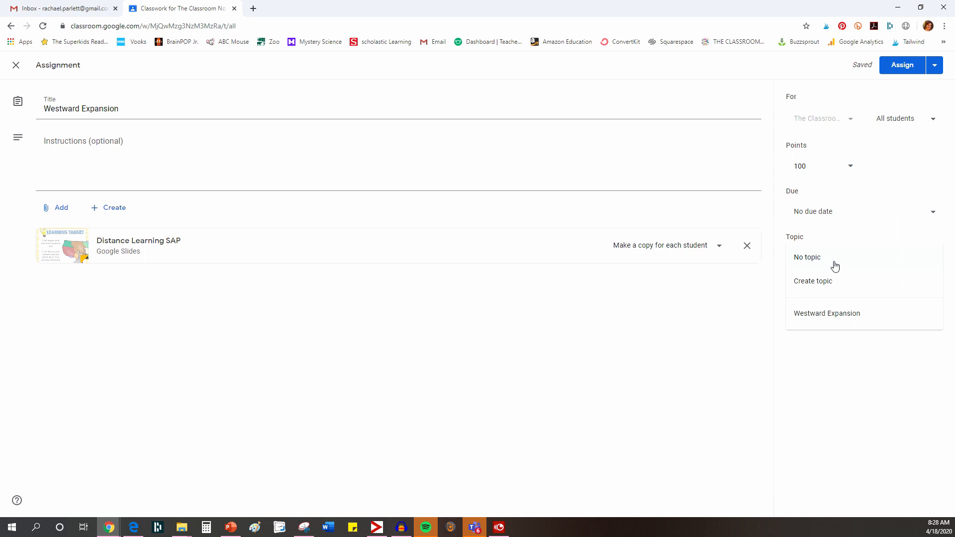
left_click(821, 320)
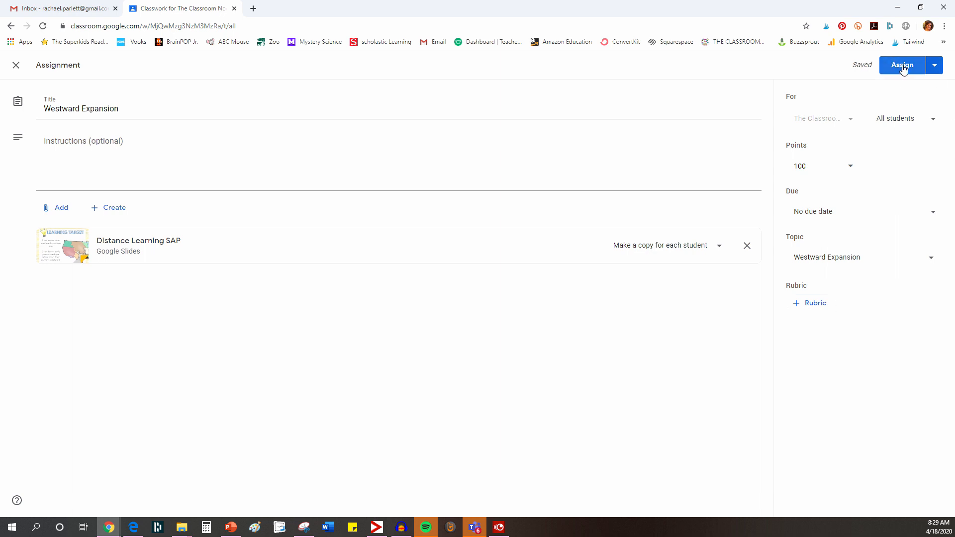
left_click(934, 66)
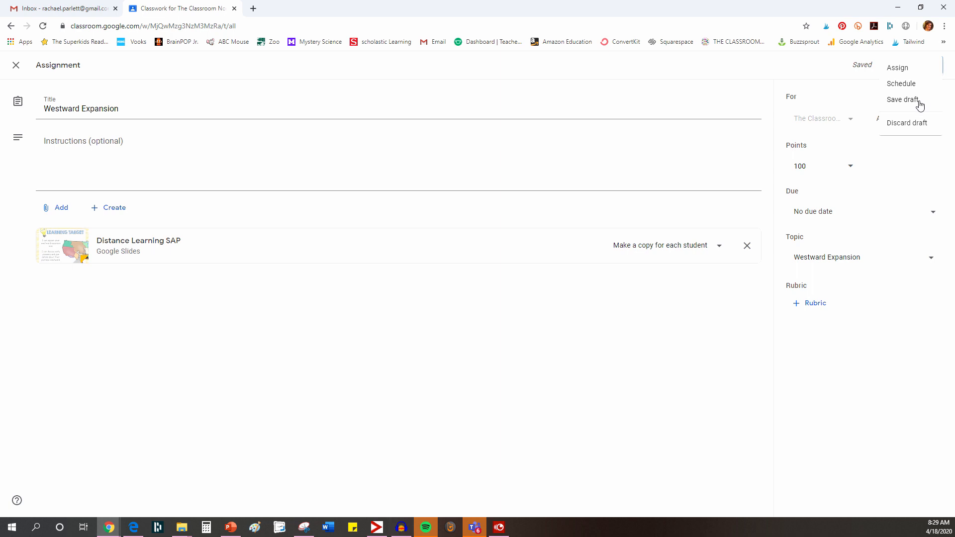
left_click(194, 302)
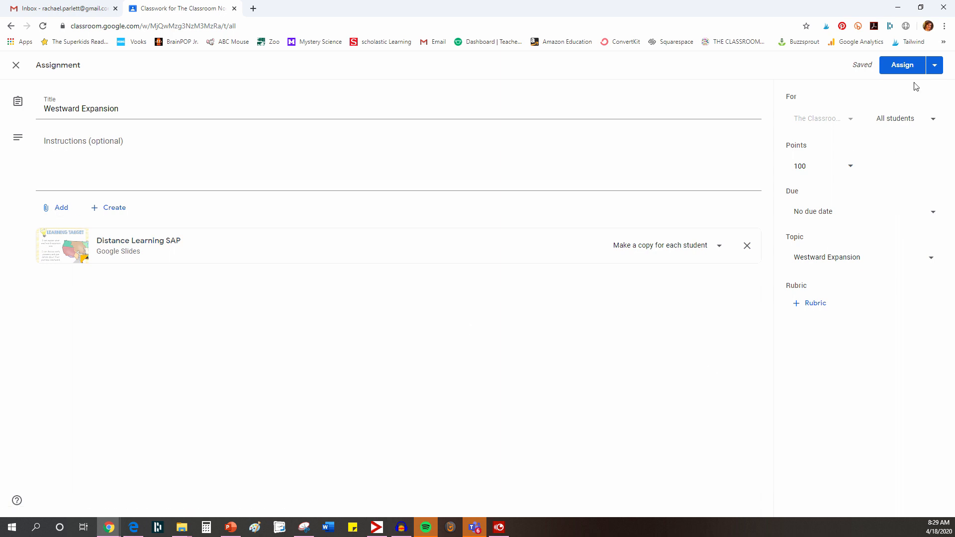
left_click(909, 67)
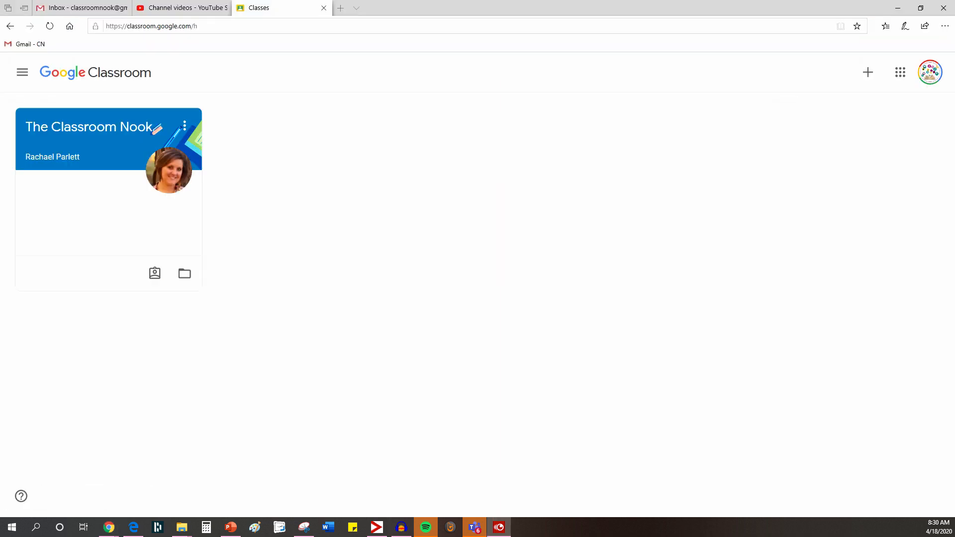
Open The Classroom Nook class from the student account and look through the posts in its stream
left_click(100, 132)
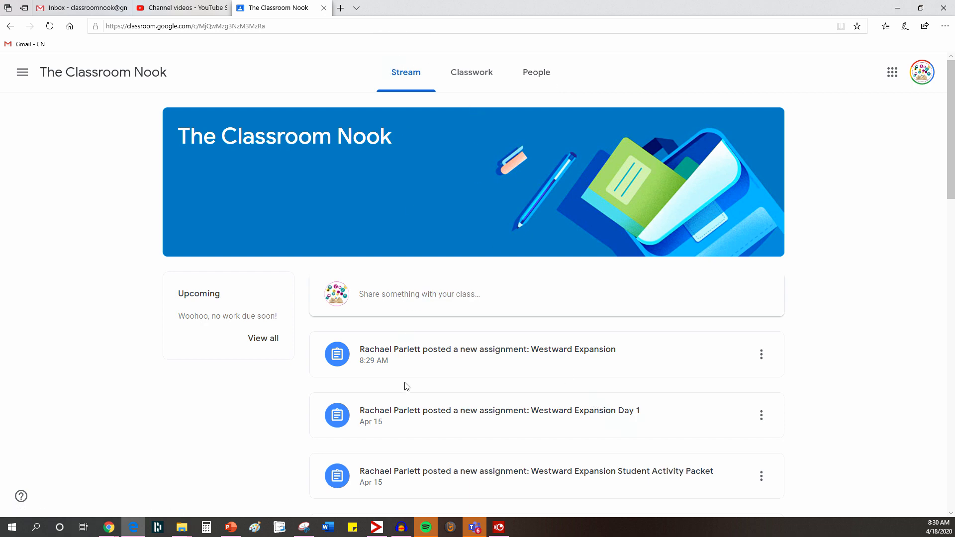
scroll(405, 387, "down", 6)
scroll(405, 387, "down", 12)
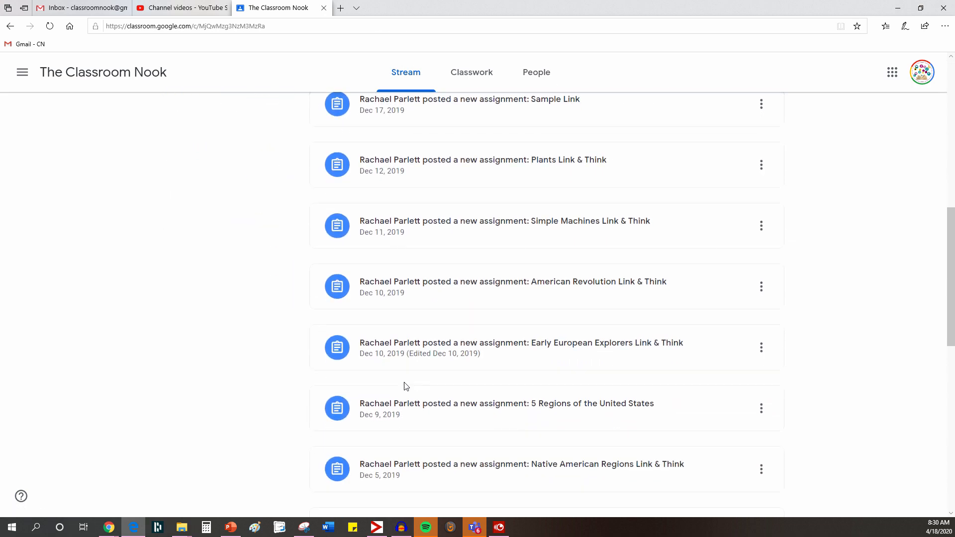
scroll(404, 389, "up", 6)
scroll(403, 388, "up", 12)
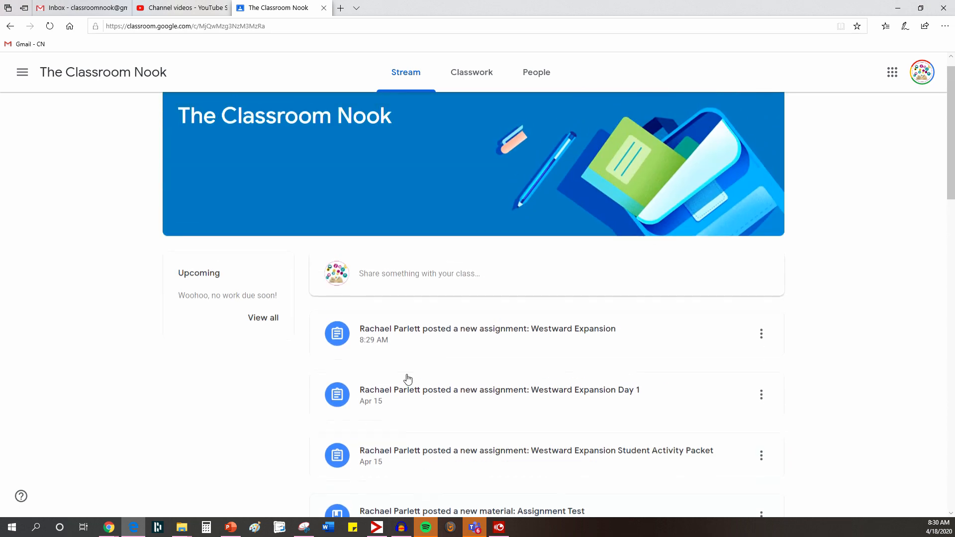
In the student's classwork, filter to the Westward Expansion topic and open the newly posted Westward Expansion assignment
left_click(479, 78)
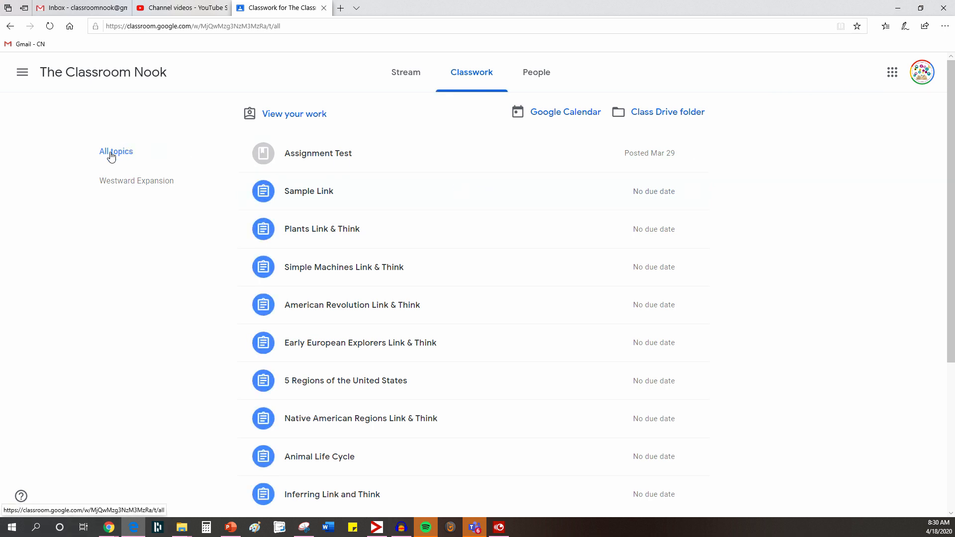
left_click(123, 183)
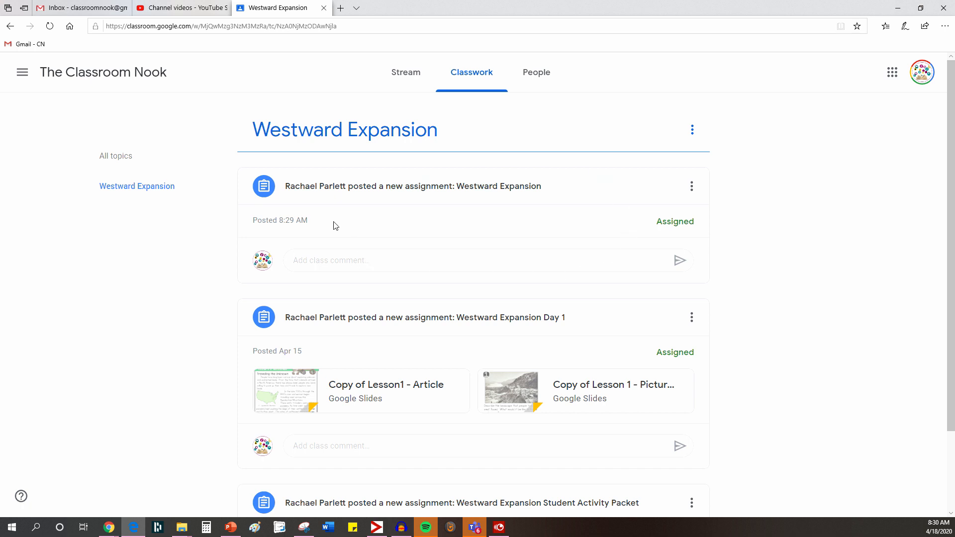
left_click(330, 193)
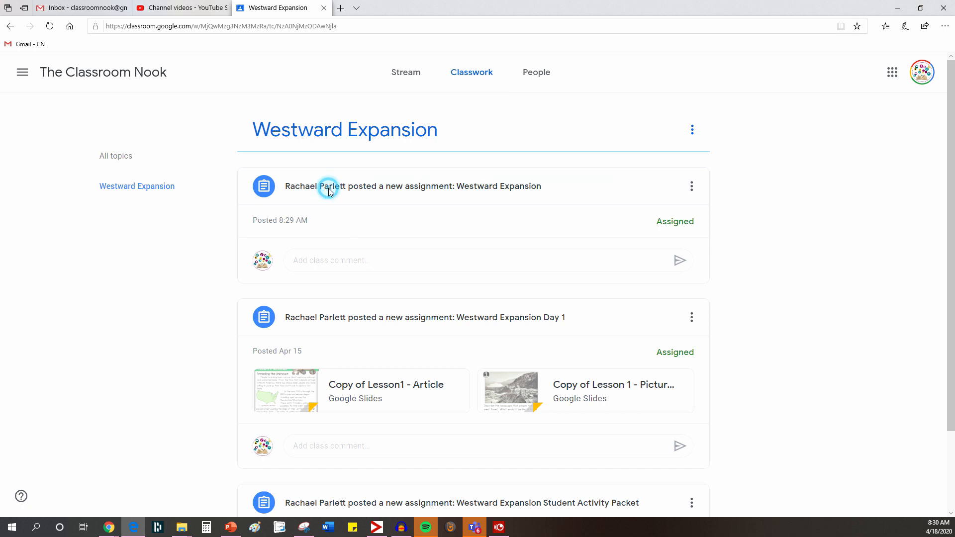